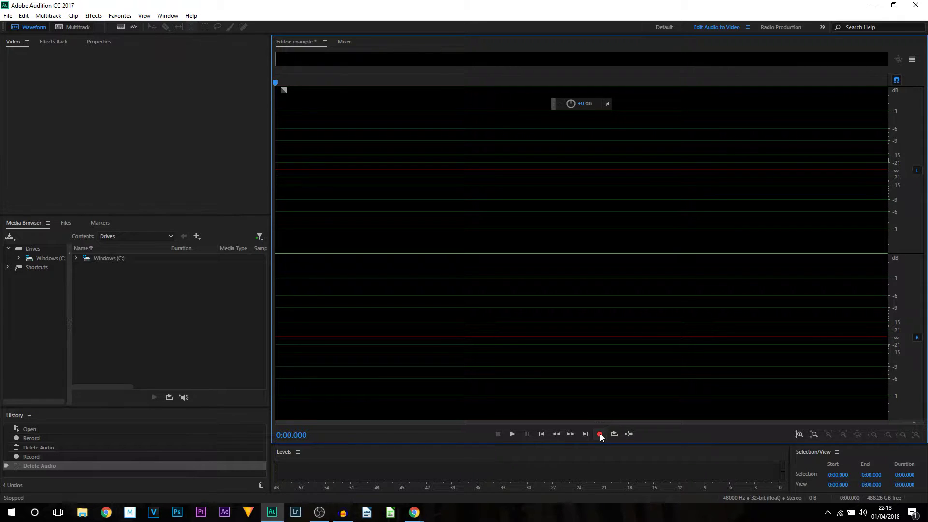
# Record a 10.3-second stereo voice take into the example file
pyautogui.click(600, 434)
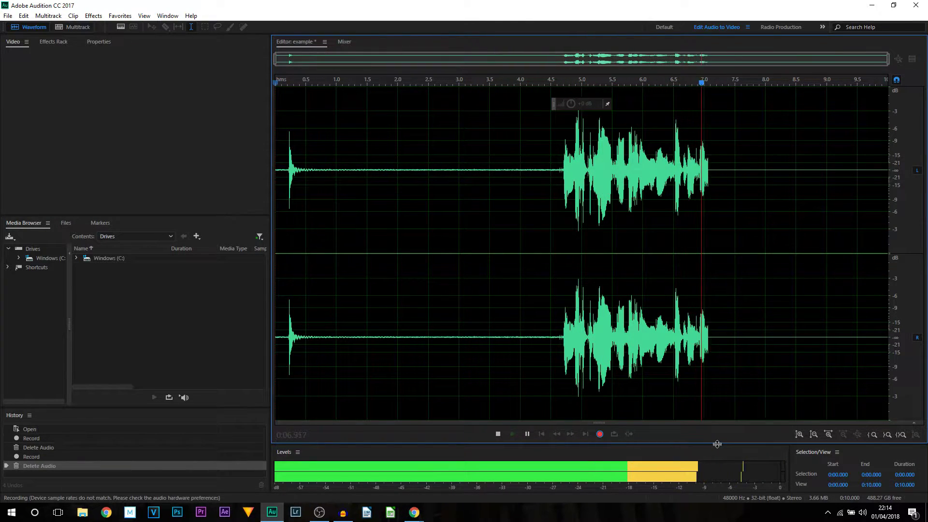
pyautogui.click(600, 434)
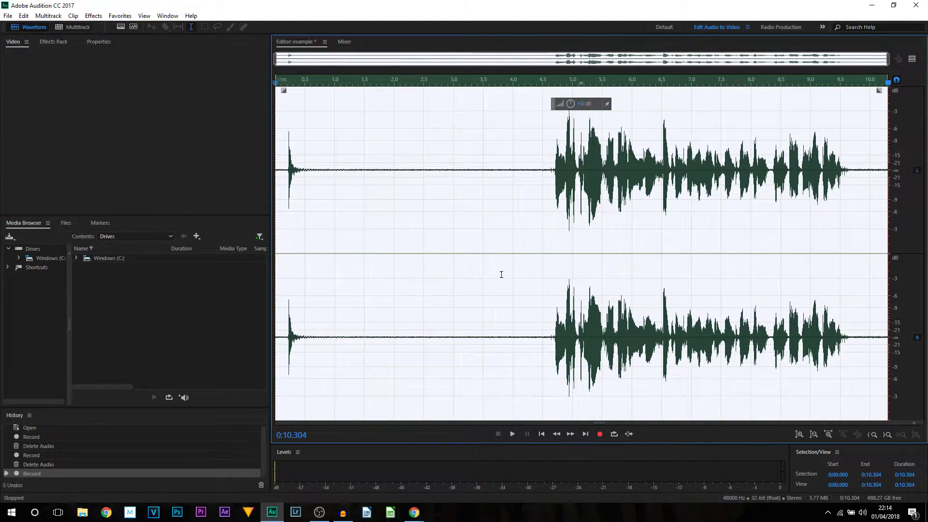
pyautogui.moveTo(542, 159); pyautogui.dragTo(308, 169)
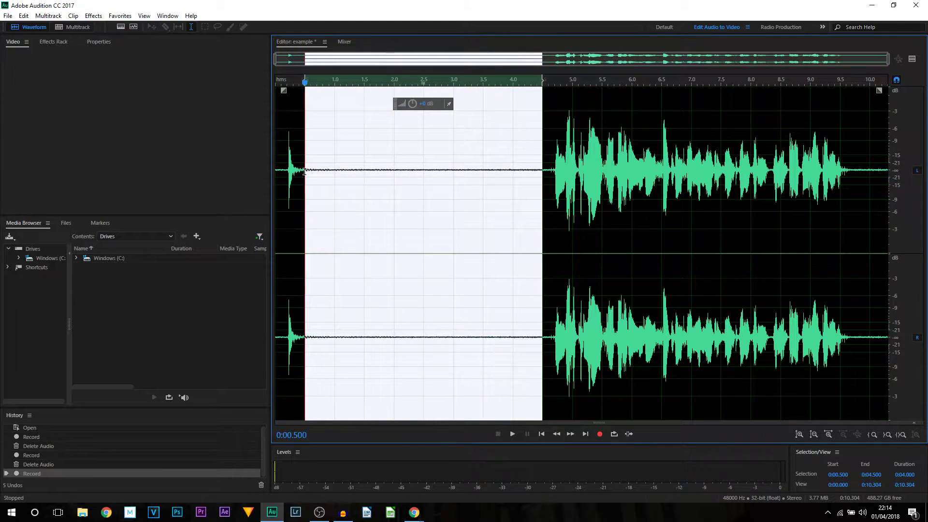
pyautogui.moveTo(377, 175); pyautogui.dragTo(317, 189)
pyautogui.click(311, 100)
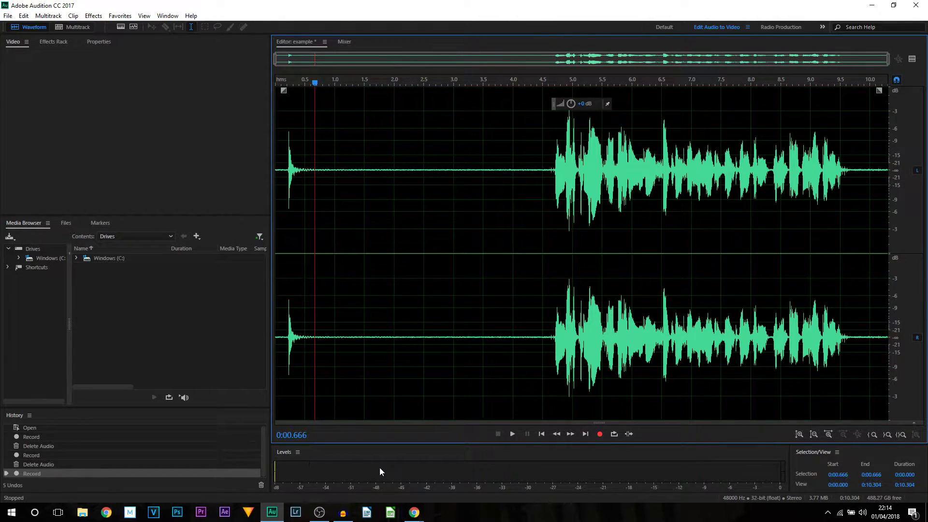
pyautogui.click(450, 483)
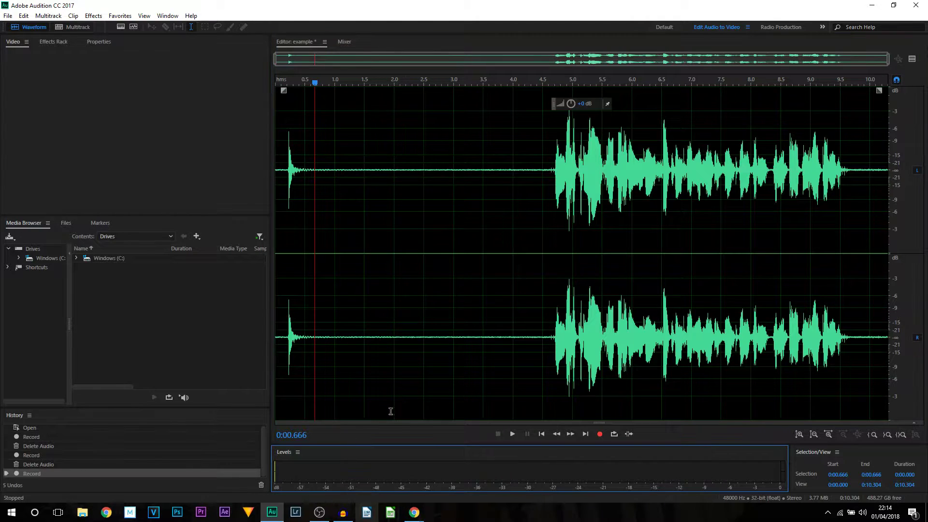
pyautogui.click(513, 434)
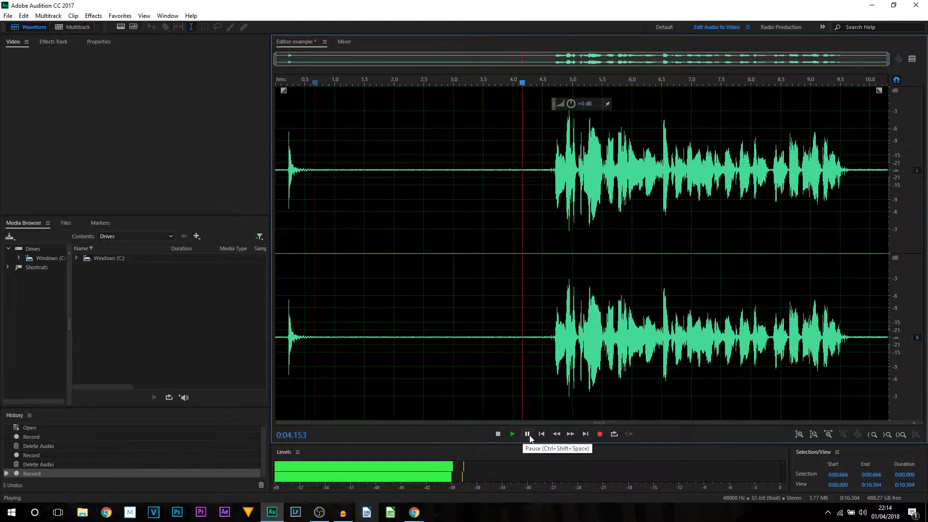
pyautogui.click(528, 435)
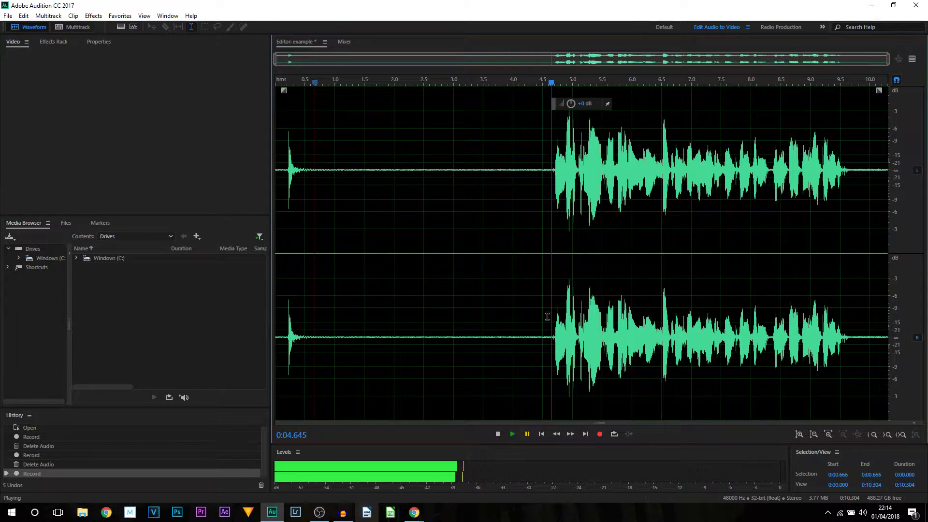
pyautogui.click(482, 123)
pyautogui.moveTo(552, 84); pyautogui.dragTo(503, 83)
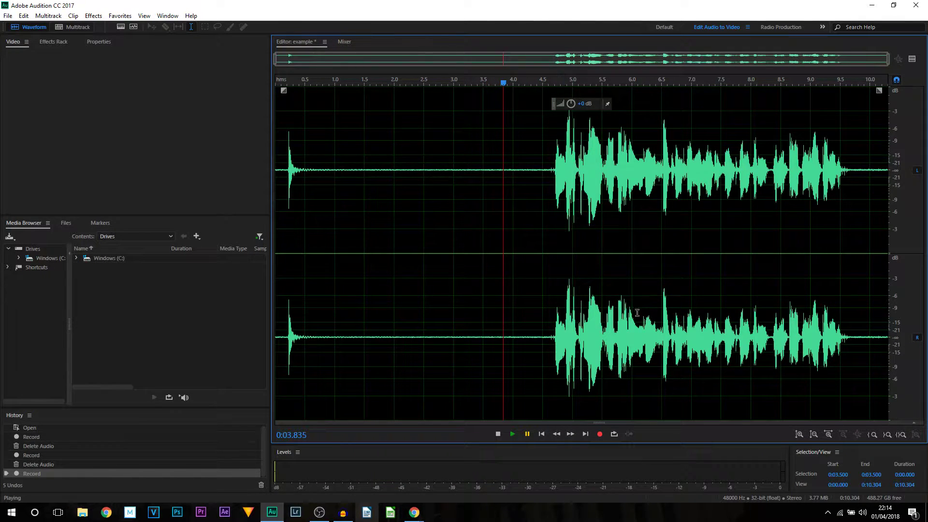
pyautogui.click(517, 434)
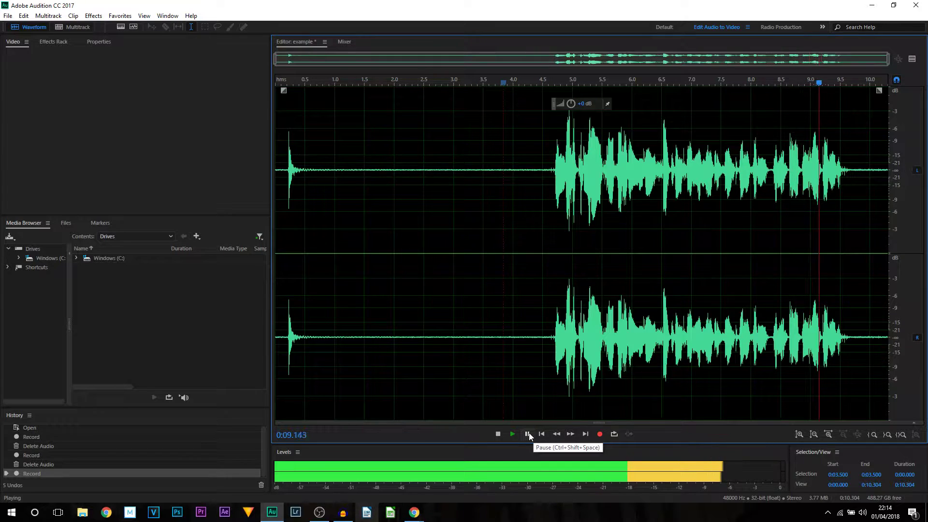
pyautogui.click(528, 434)
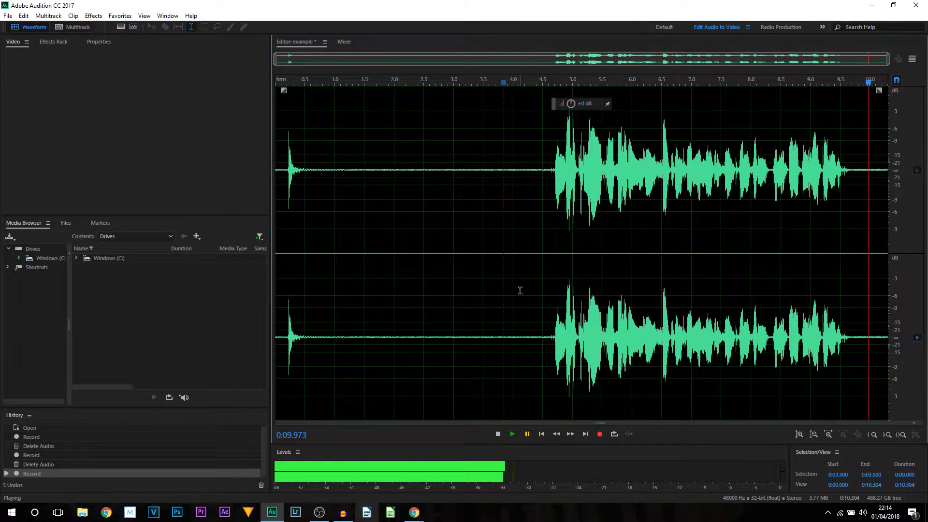
pyautogui.click(453, 170)
pyautogui.moveTo(359, 174); pyautogui.dragTo(488, 172)
pyautogui.click(522, 177)
# Capture a noise print from the silent stretch between 0.77 and 4.6 seconds
pyautogui.click(529, 173)
pyautogui.moveTo(546, 170); pyautogui.dragTo(312, 154)
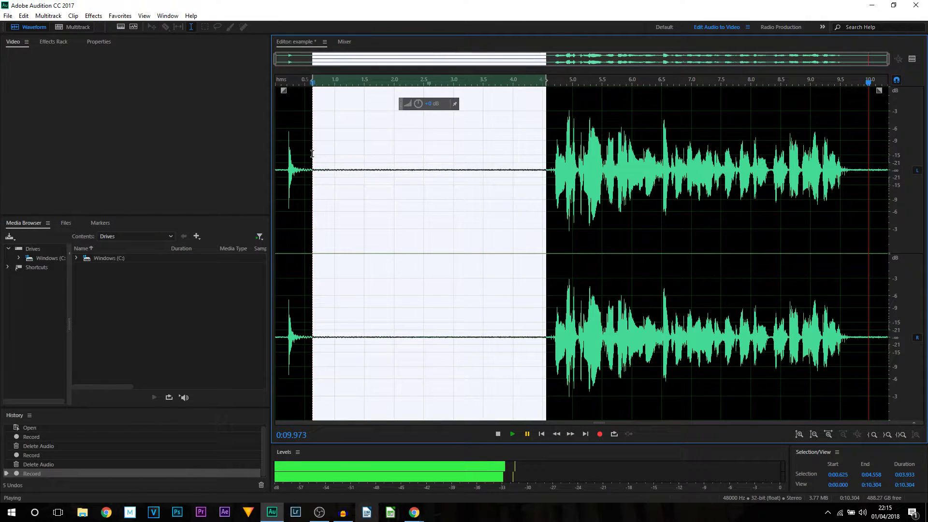
pyautogui.moveTo(548, 170); pyautogui.dragTo(319, 174)
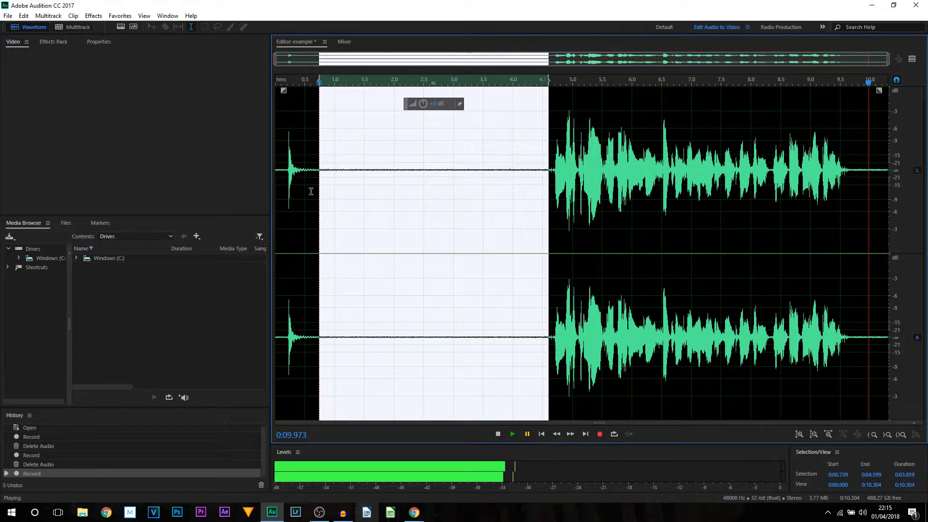
pyautogui.click(93, 16)
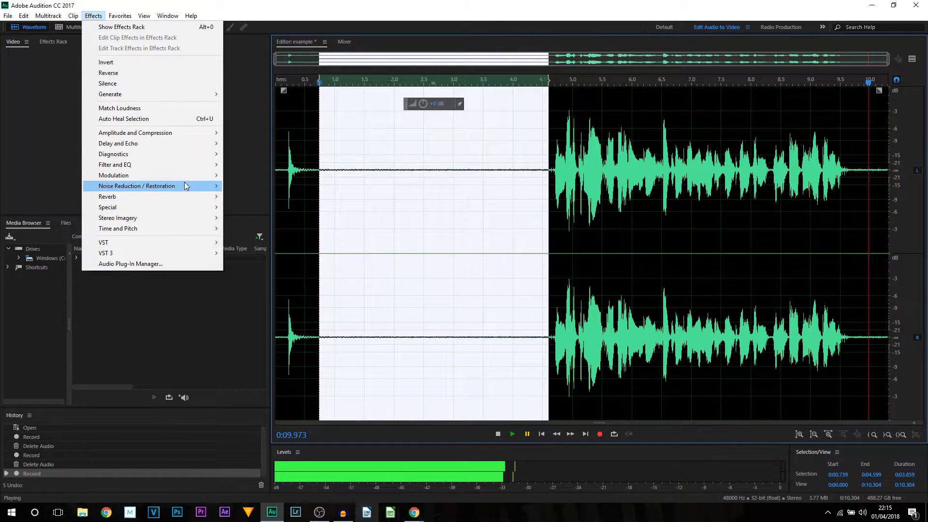
pyautogui.moveTo(200, 186)
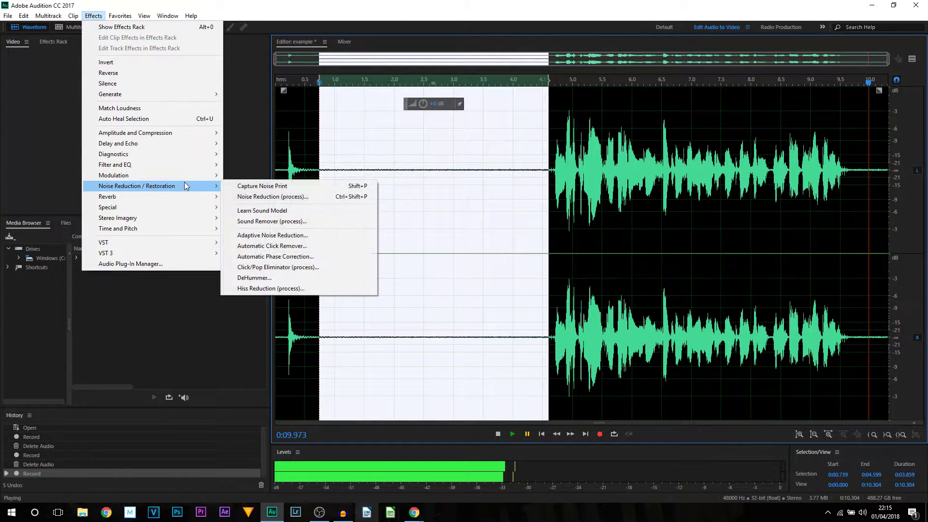
pyautogui.click(297, 187)
pyautogui.click(389, 258)
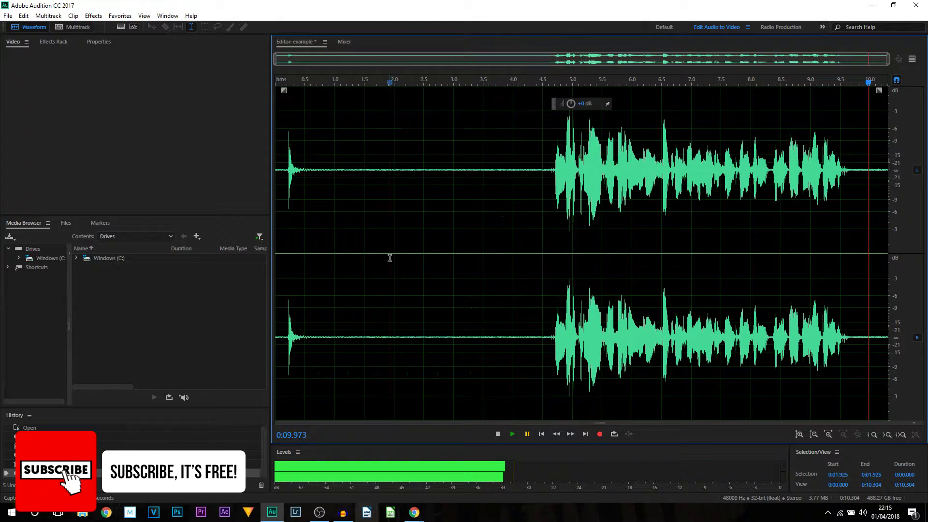
# Select the whole waveform and bring up Noise Reduction at 80% reduction and 13.1 dB
pyautogui.hotkey('ctrl', 'a')
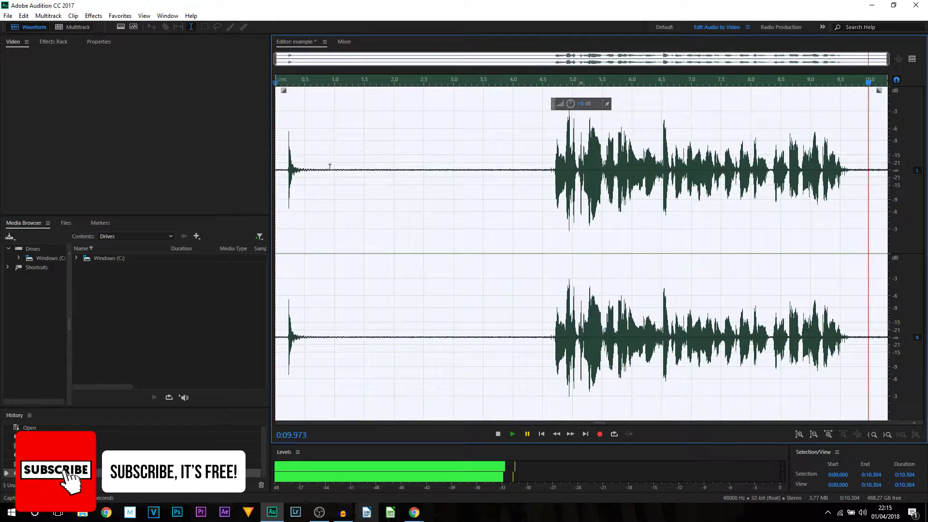
pyautogui.click(93, 16)
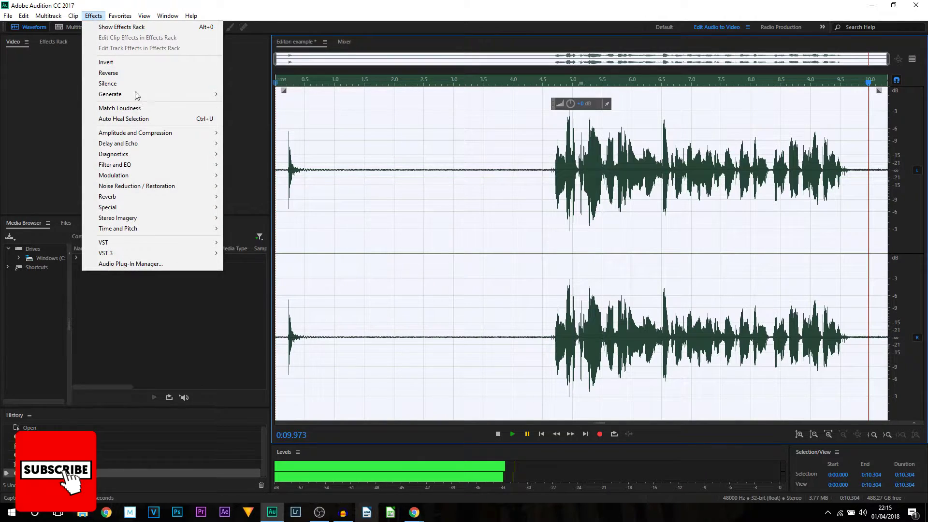
pyautogui.moveTo(221, 186)
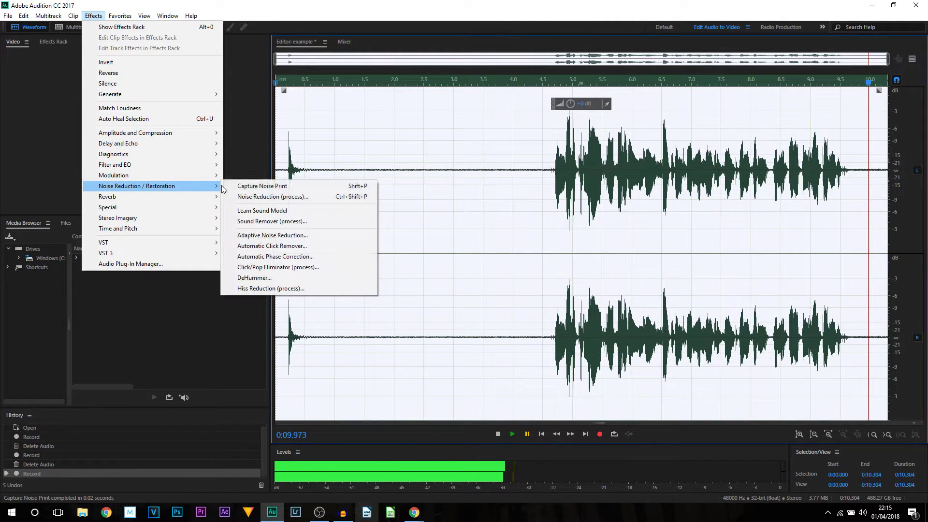
pyautogui.click(314, 198)
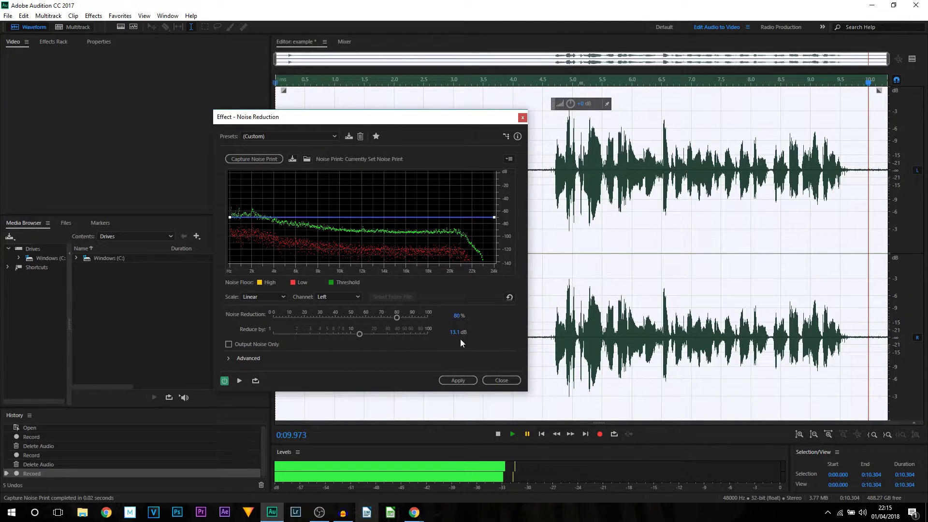
pyautogui.click(457, 381)
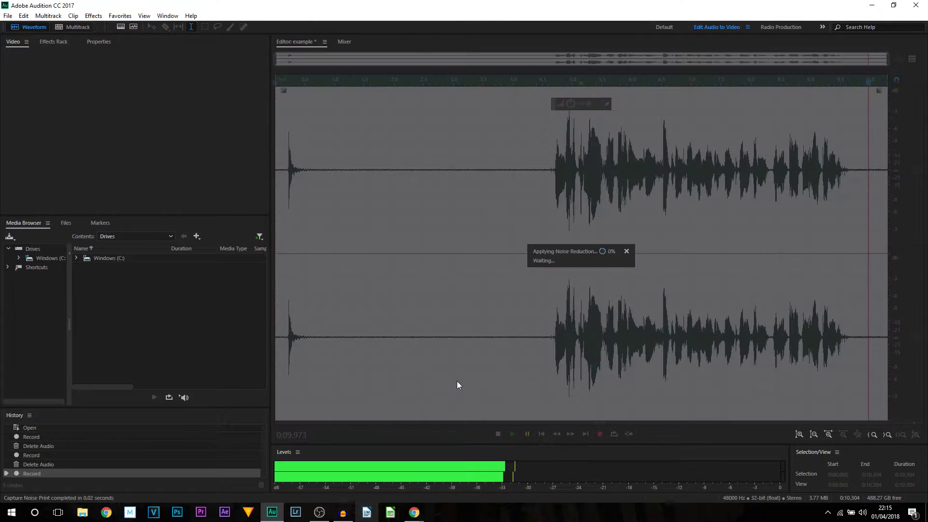
pyautogui.click(345, 170)
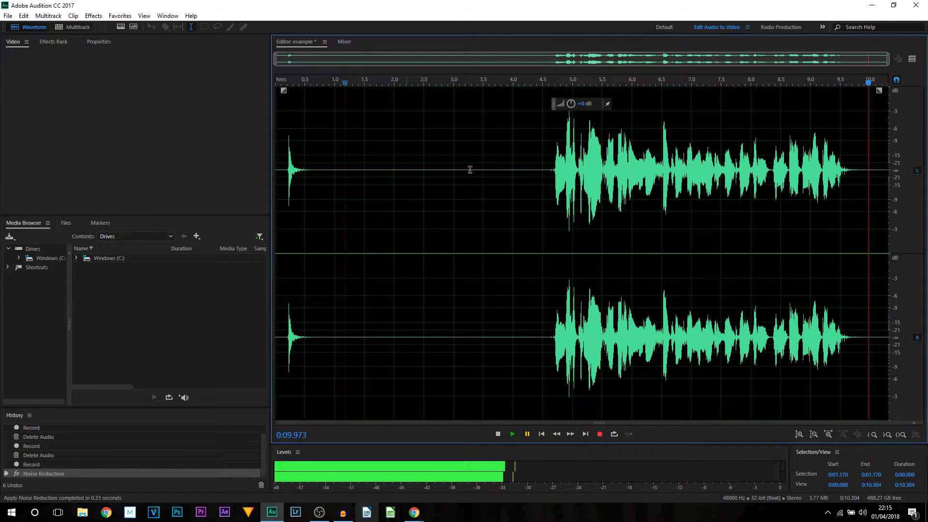
pyautogui.moveTo(303, 82); pyautogui.dragTo(318, 82)
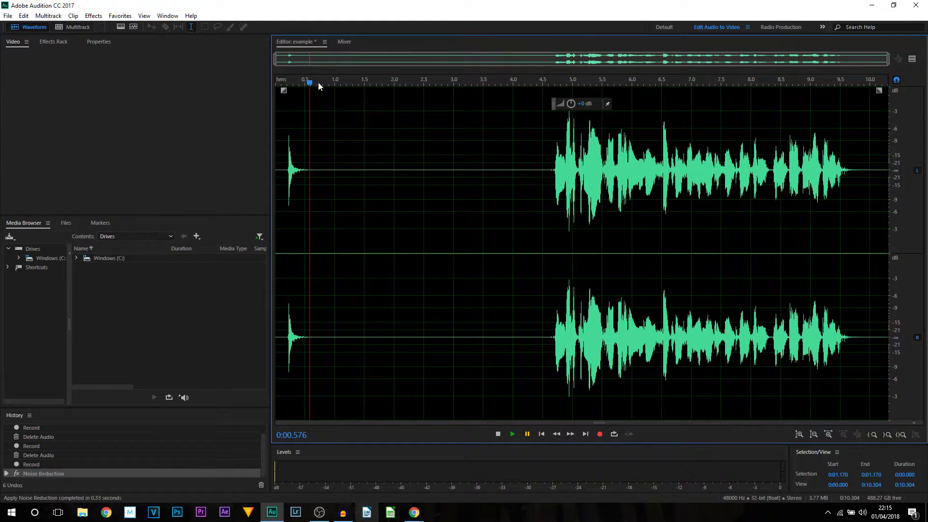
pyautogui.click(516, 434)
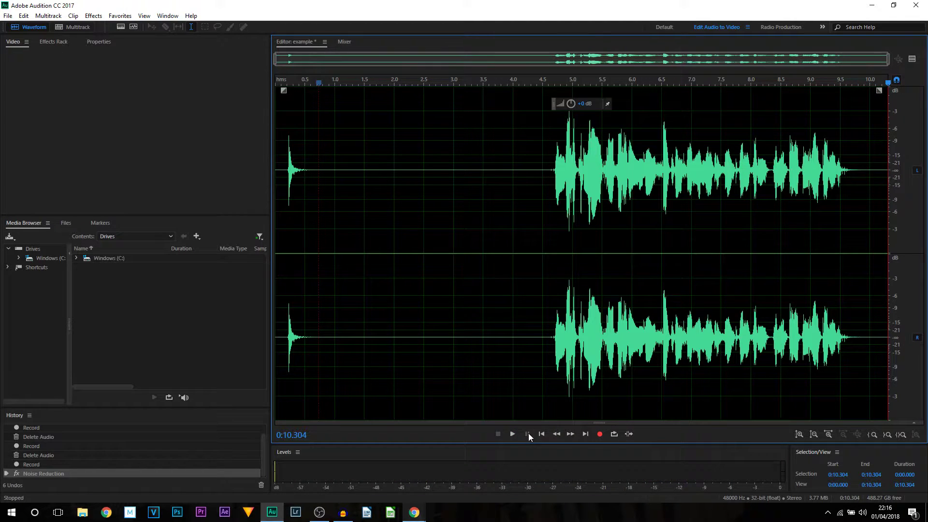
pyautogui.click(334, 219)
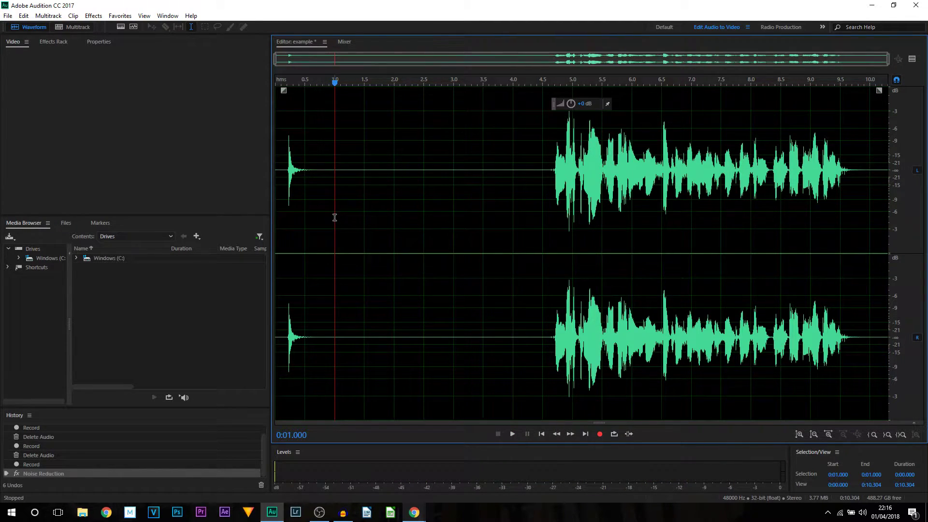
pyautogui.hotkey('ctrl', 'a')
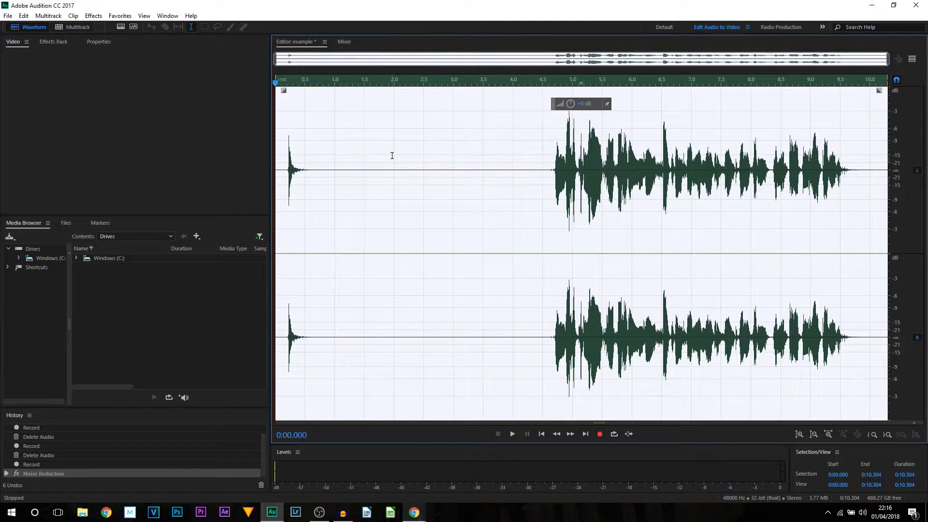
# Normalize the denoised clip to -1 dB in decibels, treating all channels equally
pyautogui.click(95, 19)
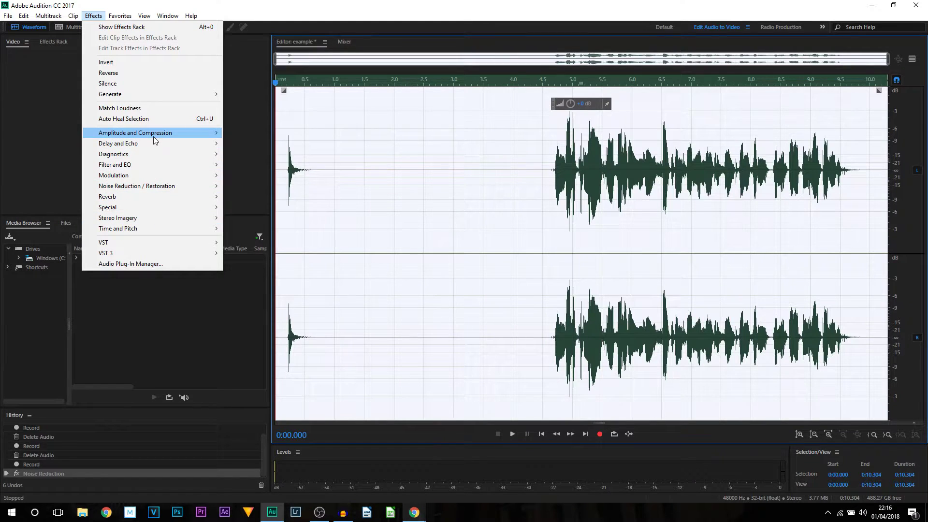
pyautogui.moveTo(153, 136)
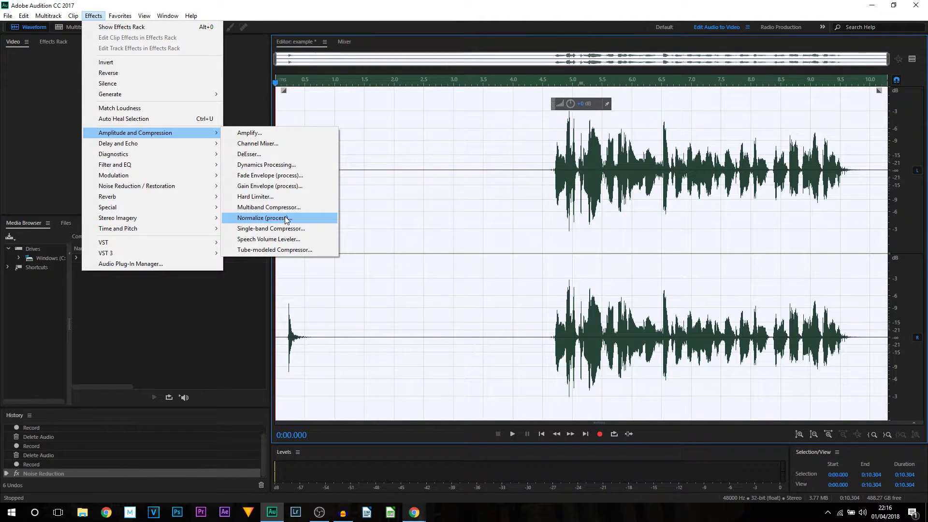
pyautogui.click(265, 218)
pyautogui.click(489, 232)
pyautogui.click(452, 233)
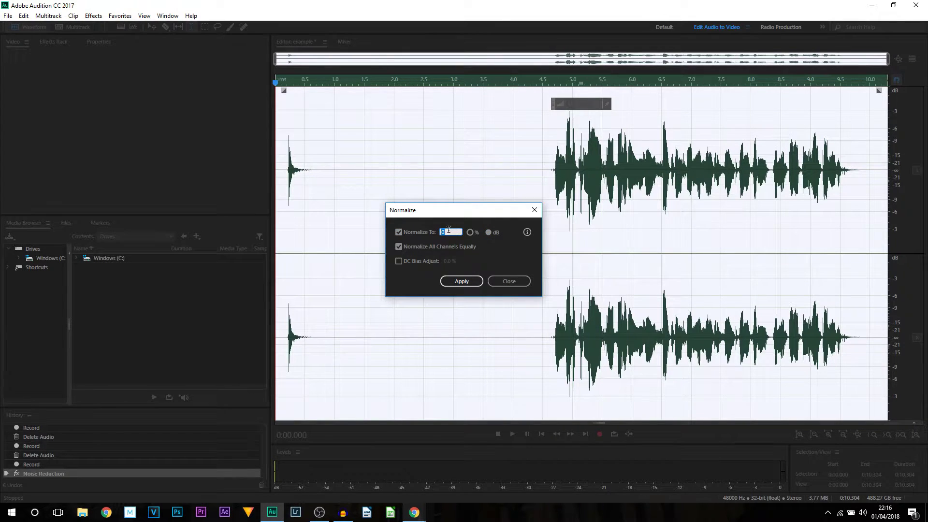
pyautogui.click(448, 281)
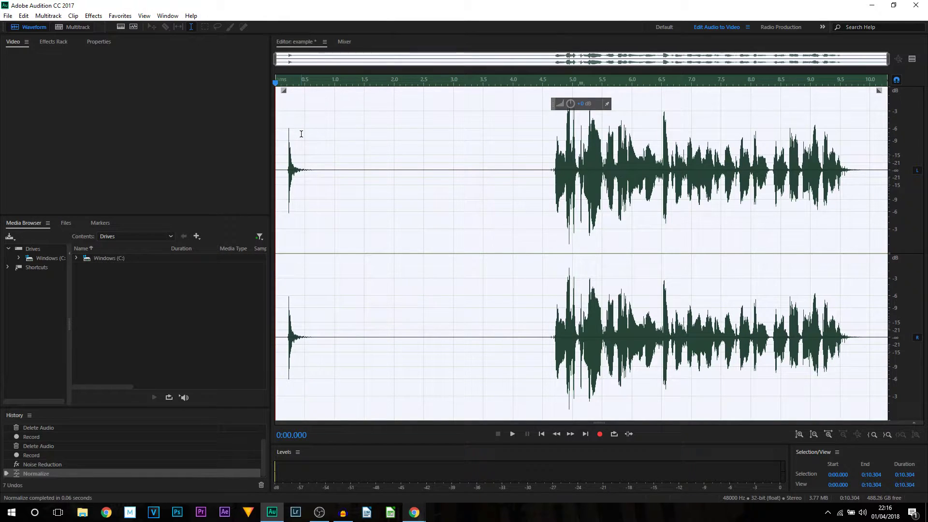
# Load the Graphic Equalizer (20 Bands) with the flat (Default) preset
pyautogui.click(94, 16)
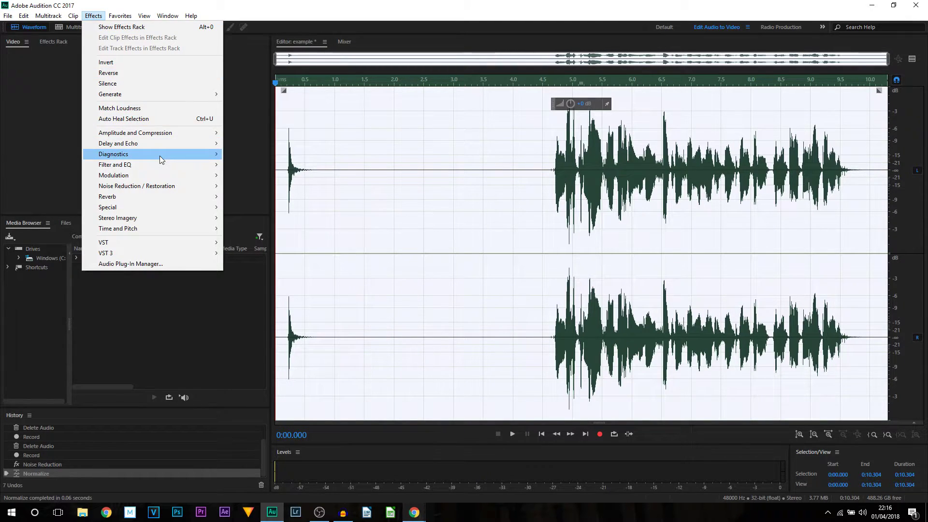
pyautogui.moveTo(167, 166)
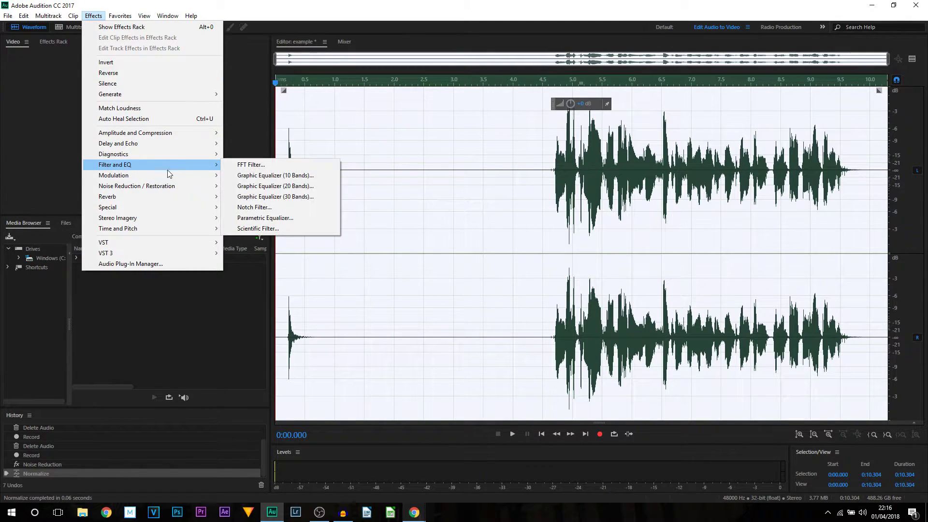
pyautogui.click(312, 186)
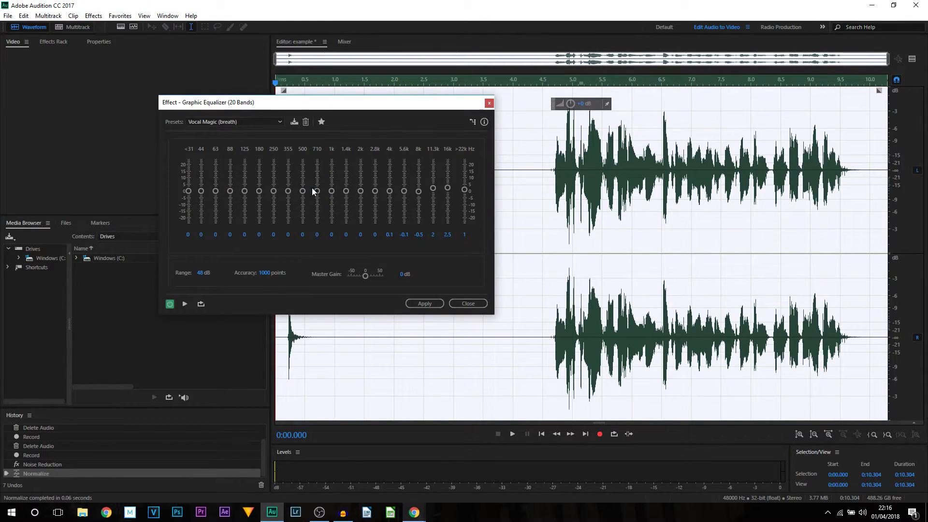
pyautogui.click(188, 122)
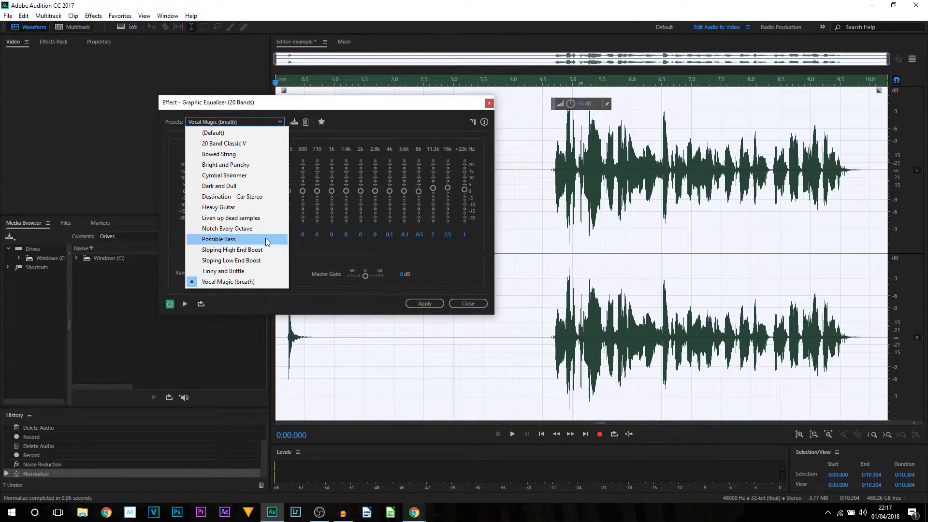
pyautogui.click(255, 136)
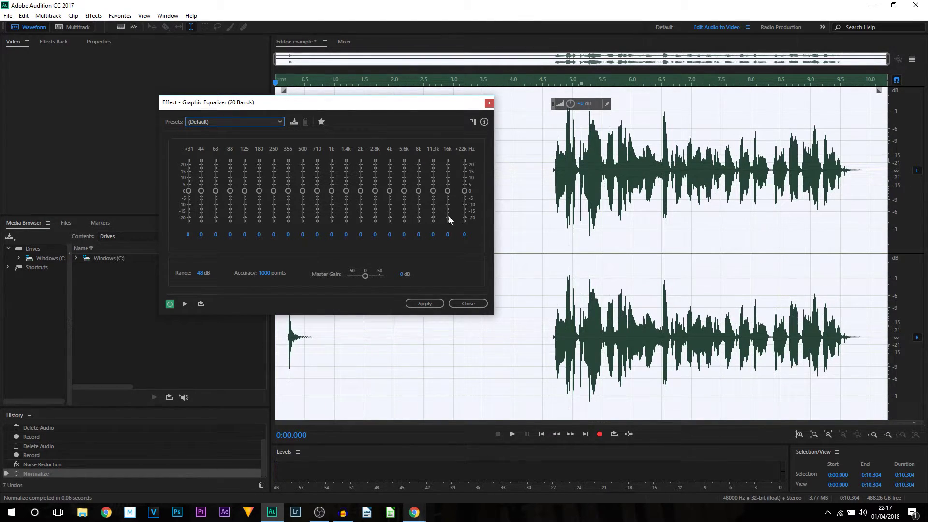
# Boost the 5.6k–16k bands up to 12.7 dB, cut above 22k, and apply
pyautogui.click(464, 193)
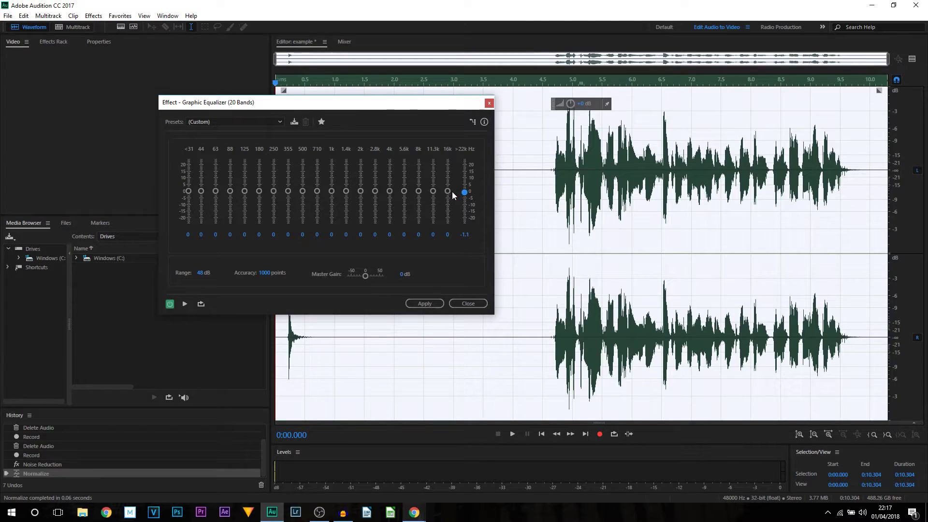
pyautogui.moveTo(447, 191); pyautogui.dragTo(420, 184)
pyautogui.click(433, 181)
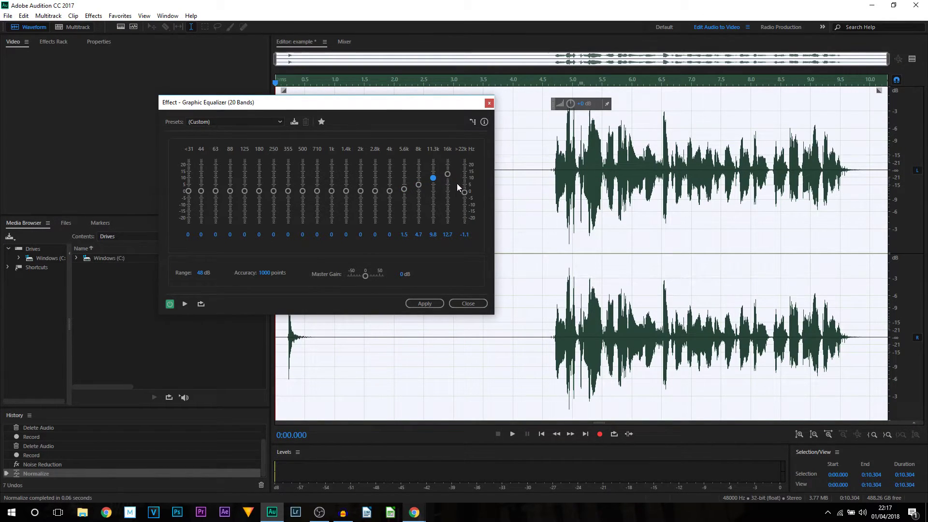
pyautogui.click(465, 195)
pyautogui.click(424, 304)
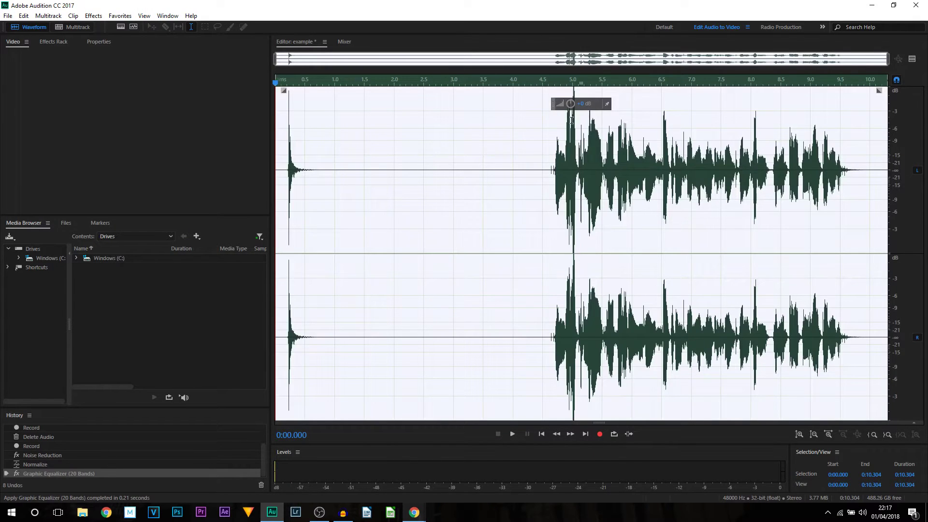
# Apply Normalize (process) again to bring the equalized clip to -1 dB
pyautogui.click(95, 16)
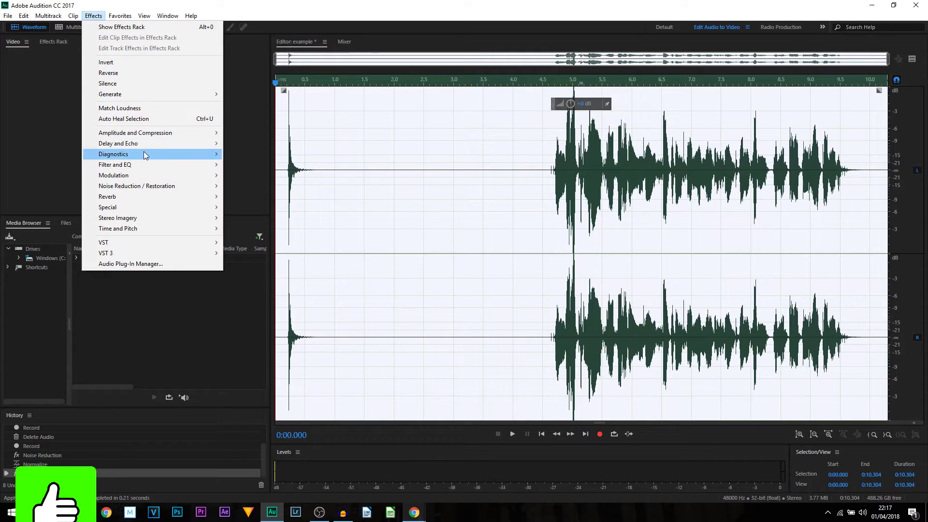
pyautogui.moveTo(154, 133)
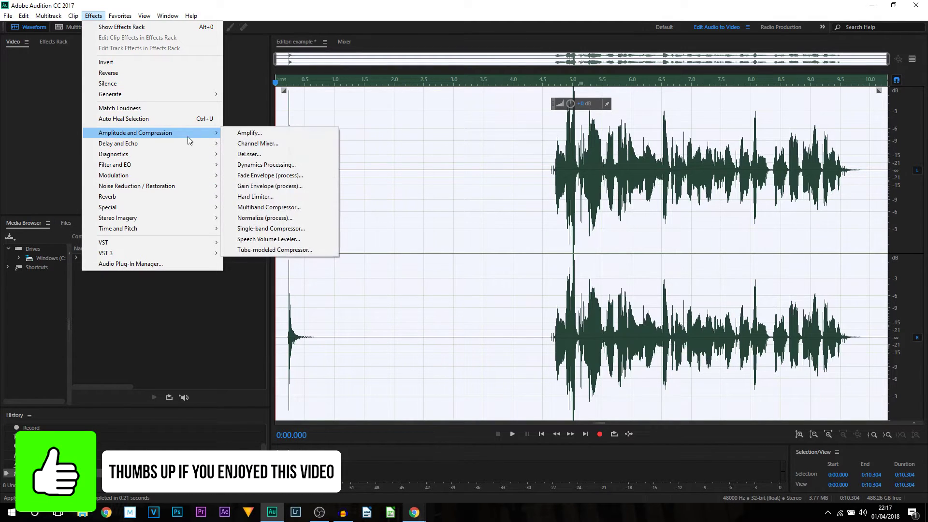
pyautogui.click(300, 218)
pyautogui.click(467, 285)
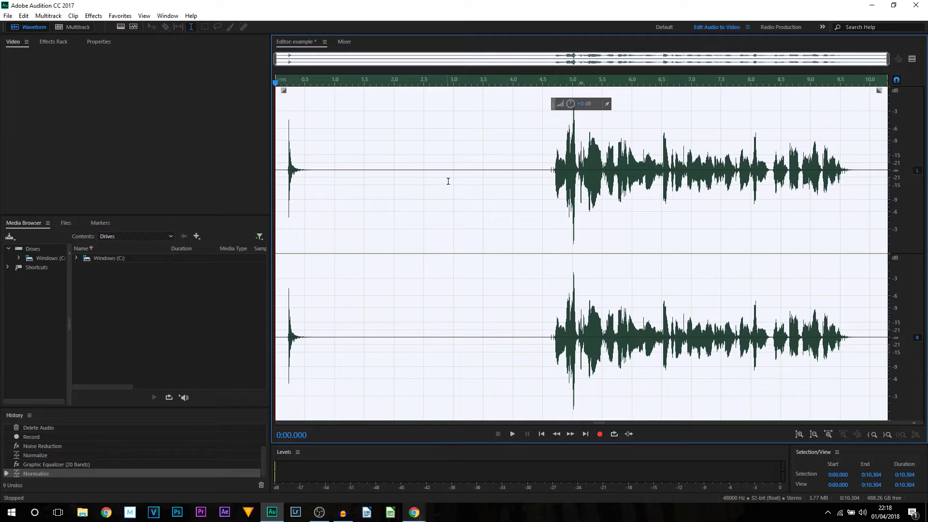
# Apply a Single-band Compressor with -15 dB threshold, 12:1 ratio and 0 ms attack
pyautogui.click(87, 18)
pyautogui.moveTo(161, 138)
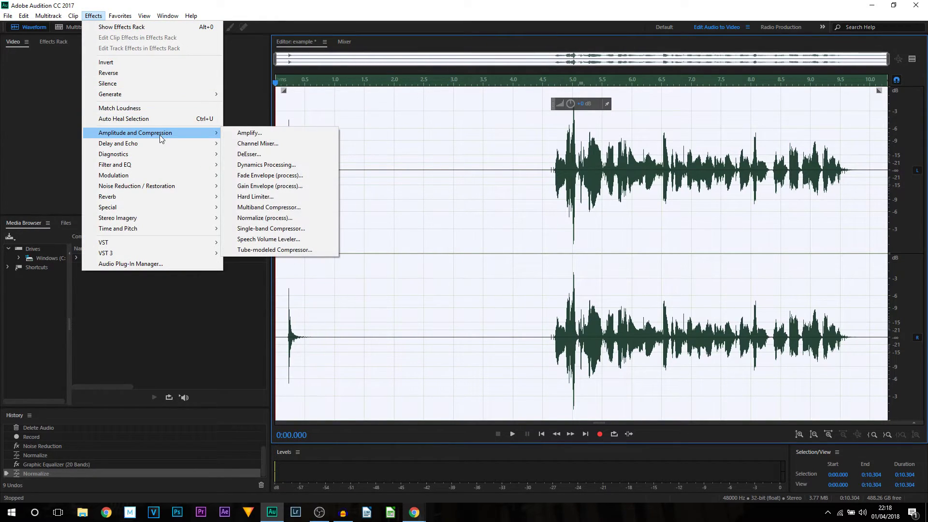
pyautogui.click(322, 229)
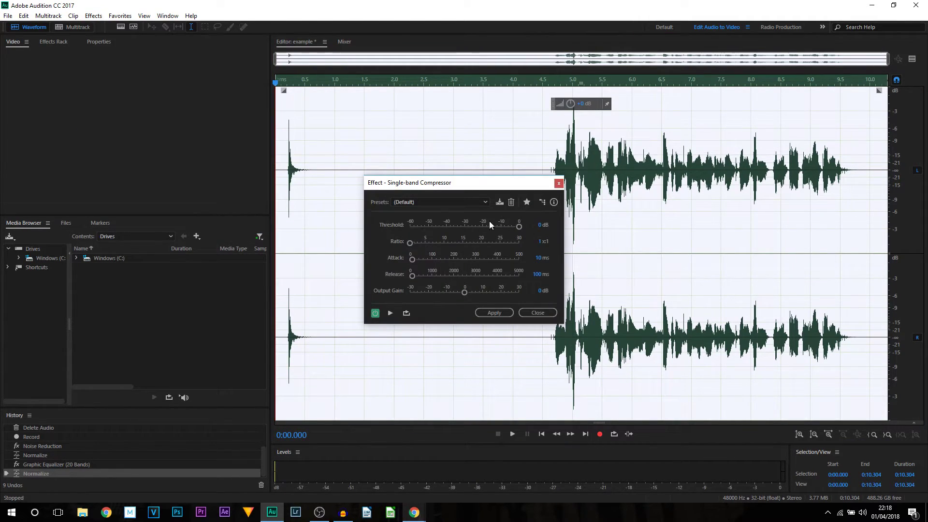
pyautogui.click(540, 225)
pyautogui.click(541, 243)
pyautogui.write('12')
pyautogui.press('Return')
pyautogui.moveTo(412, 259); pyautogui.dragTo(353, 259)
pyautogui.click(498, 312)
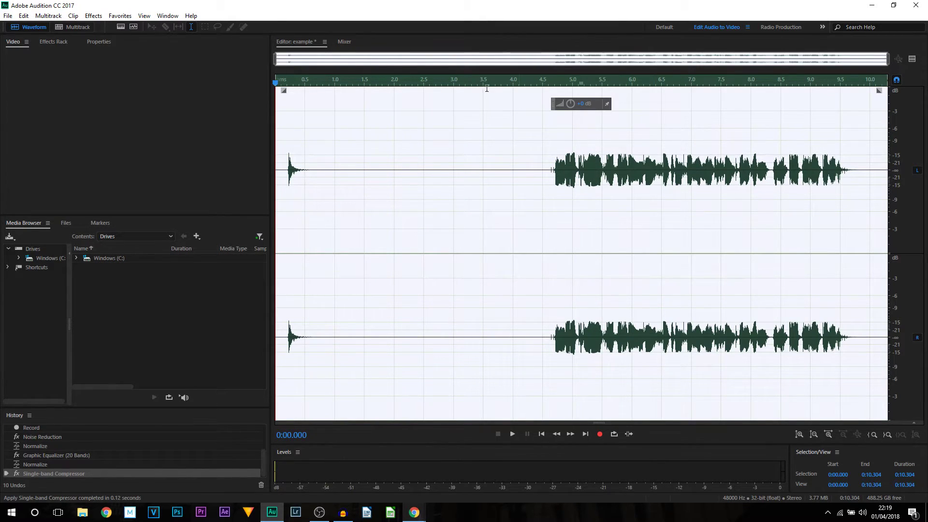
# Normalize the compressed clip a third time to -1.00 dB, then clear the selection
pyautogui.click(93, 17)
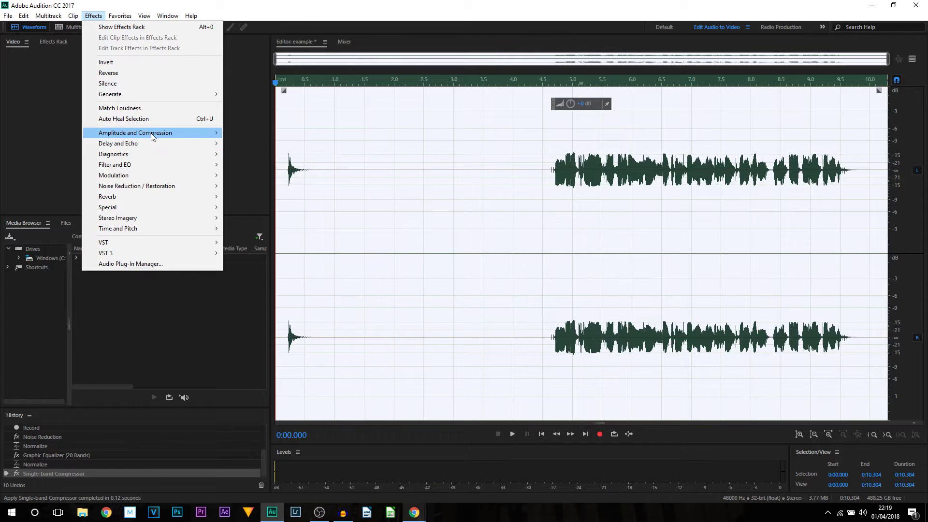
pyautogui.moveTo(183, 134)
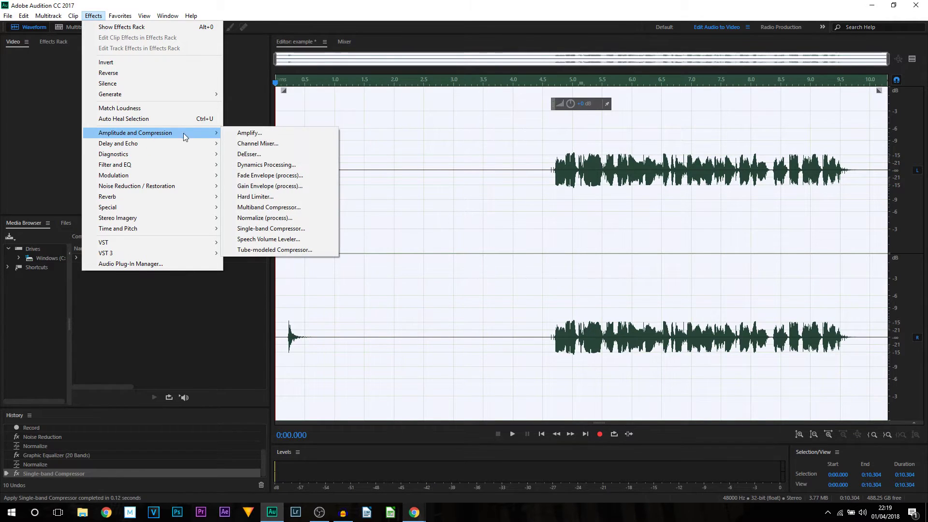
pyautogui.click(286, 218)
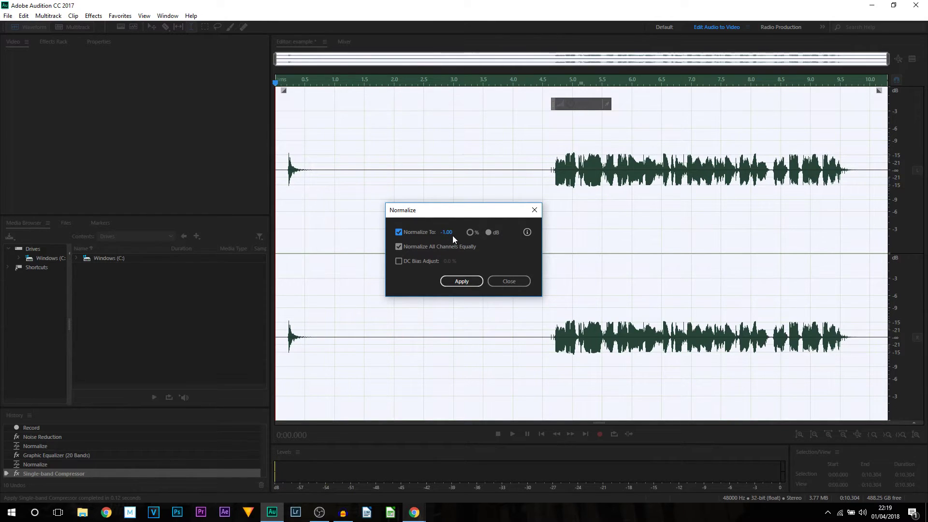
pyautogui.click(465, 281)
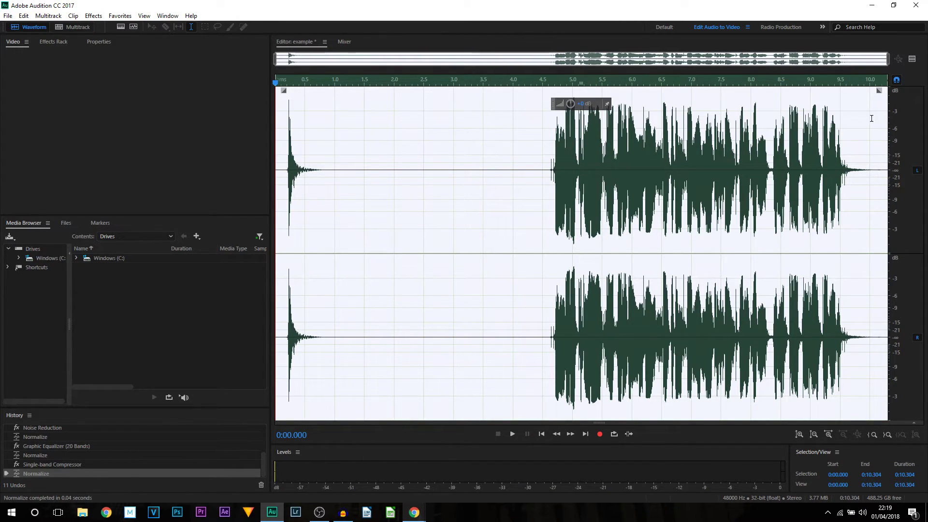
pyautogui.click(432, 214)
pyautogui.click(306, 218)
pyautogui.click(335, 228)
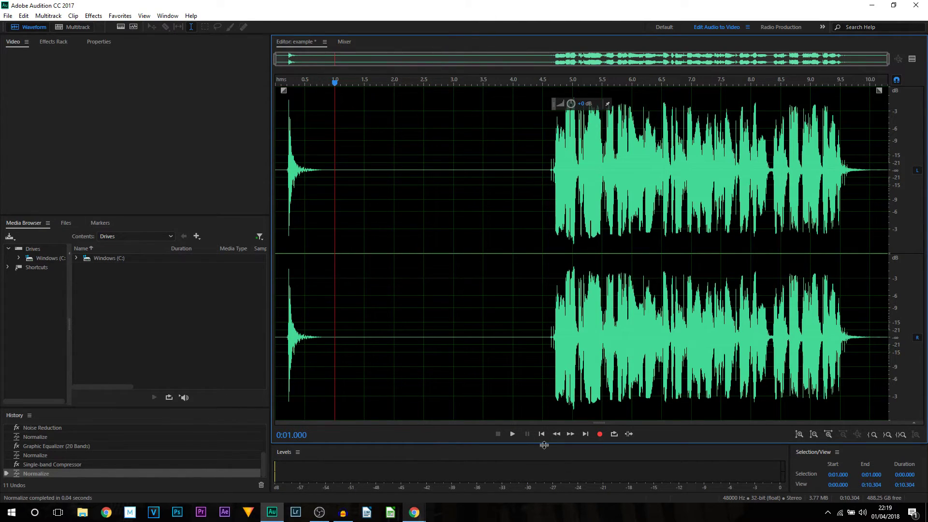
pyautogui.click(513, 436)
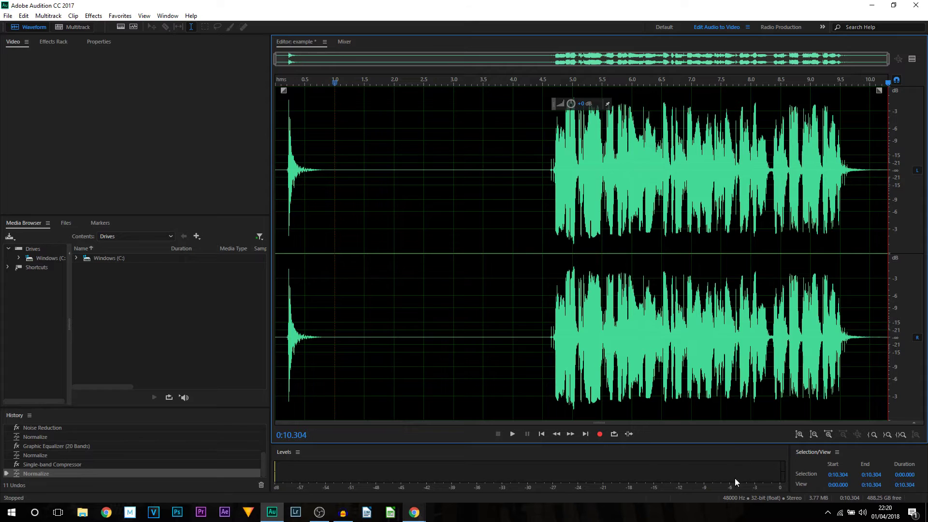
pyautogui.click(457, 323)
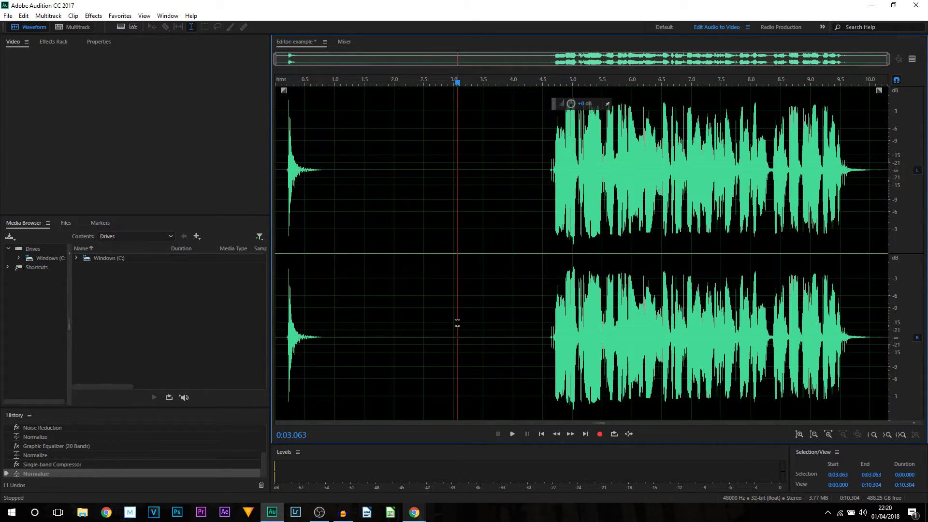
# Lower the whole clip's gain with the HUD volume knob and play back the quieter take
pyautogui.hotkey('ctrl', 'a')
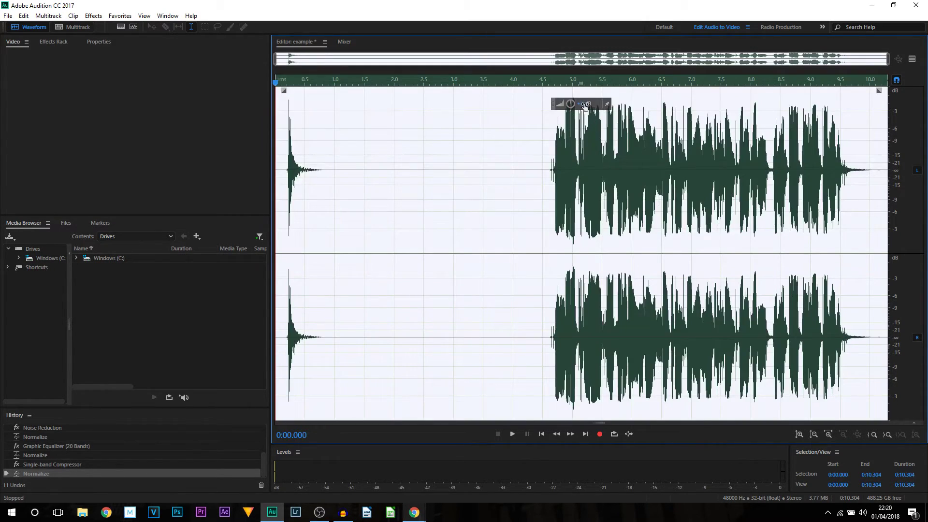
pyautogui.moveTo(586, 106); pyautogui.dragTo(576, 104)
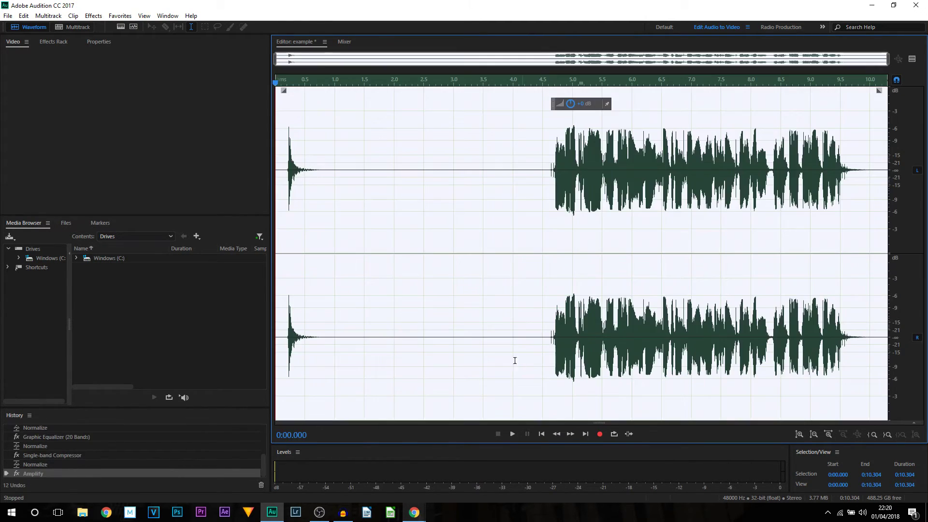
pyautogui.click(503, 355)
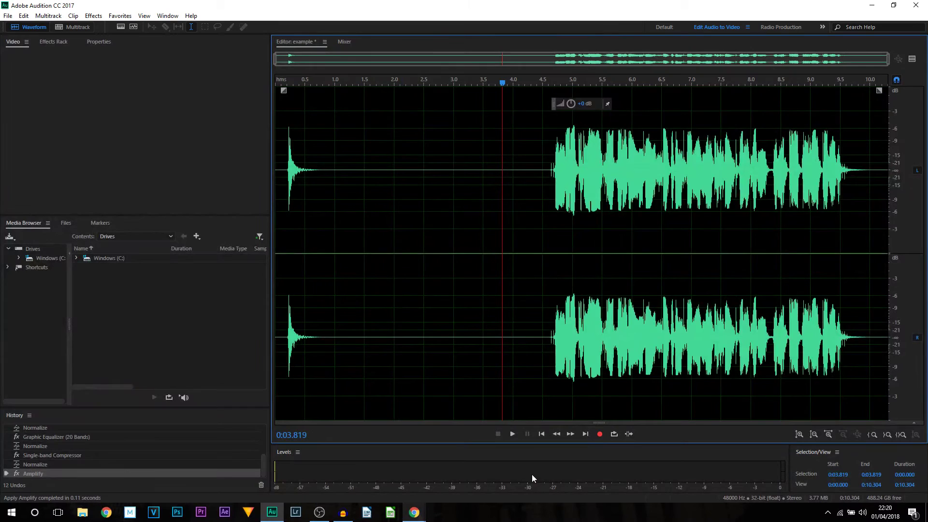
pyautogui.click(516, 433)
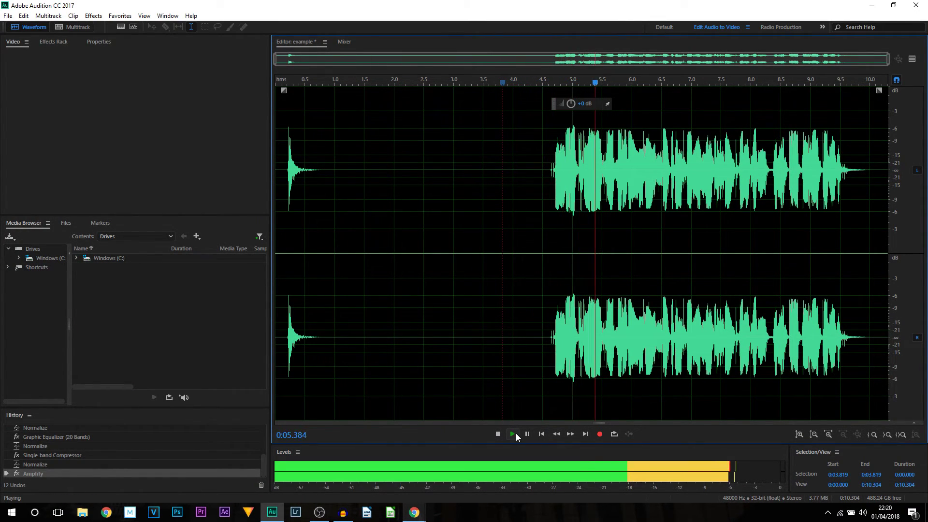